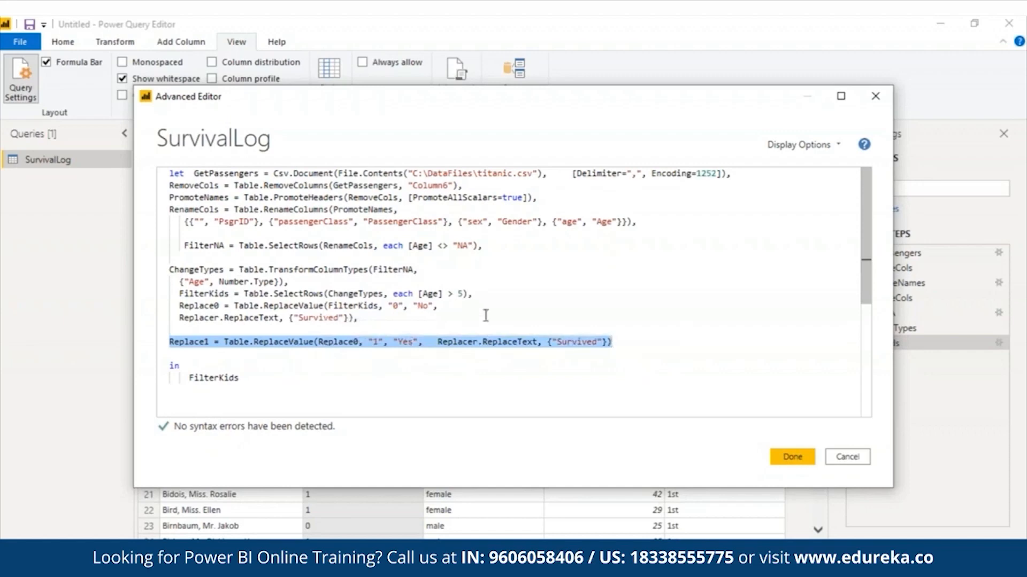
# Step: Change the query's output from FilterKids to Replace0, so survived 0s show as No
pyautogui.press('Up')
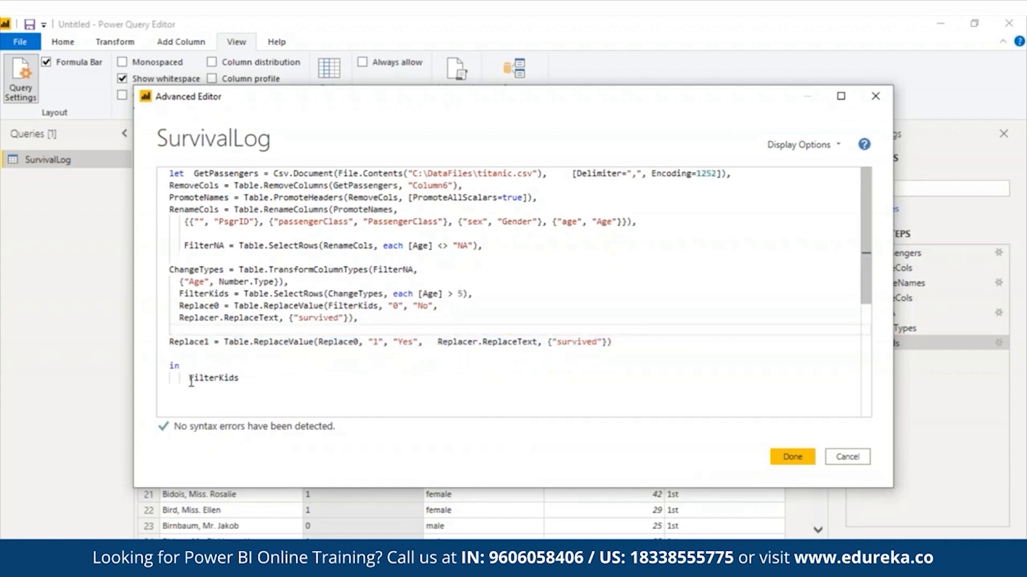
pyautogui.moveTo(190, 379); pyautogui.dragTo(239, 379)
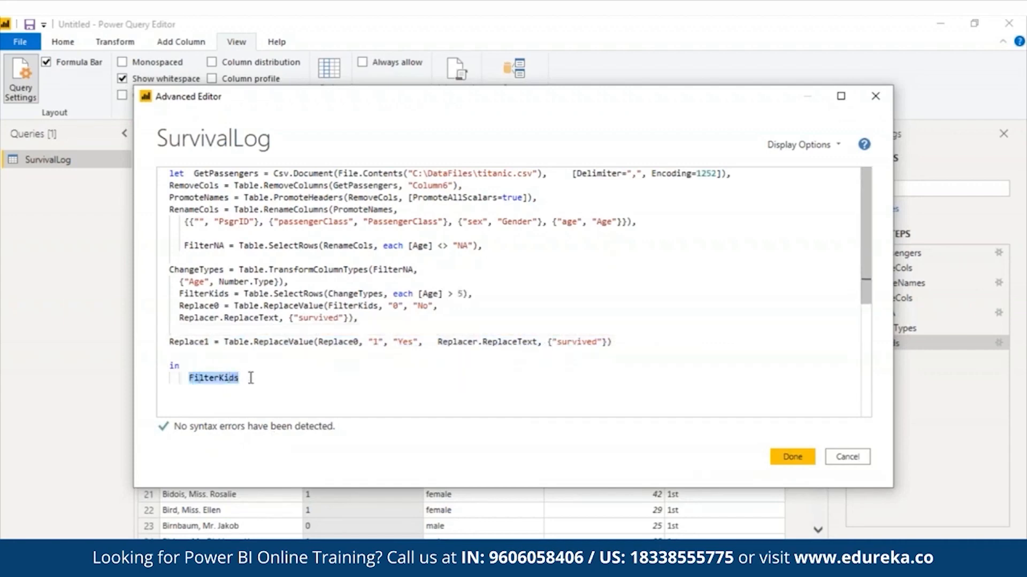
pyautogui.write('Replace')
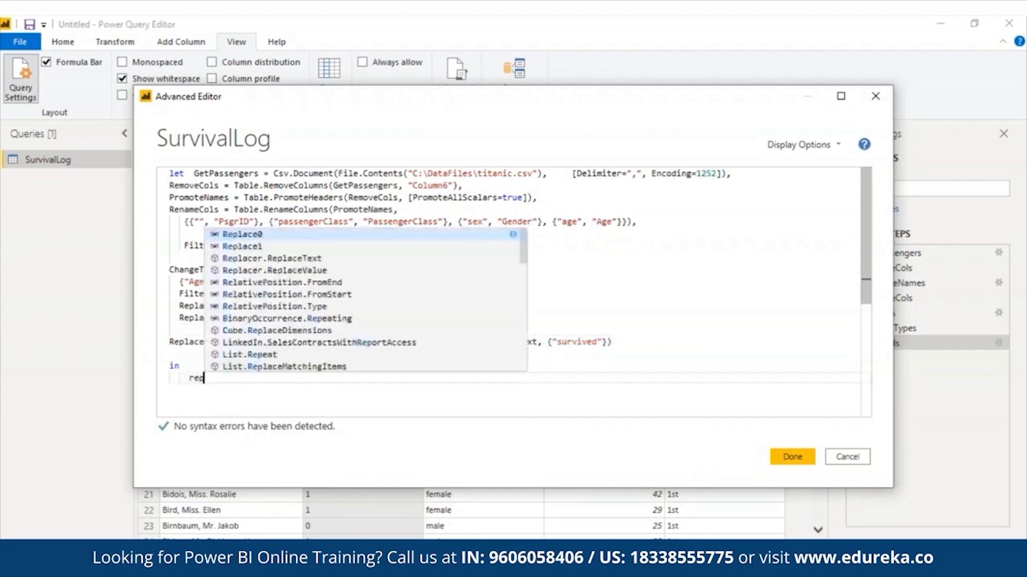
pyautogui.press('Tab')
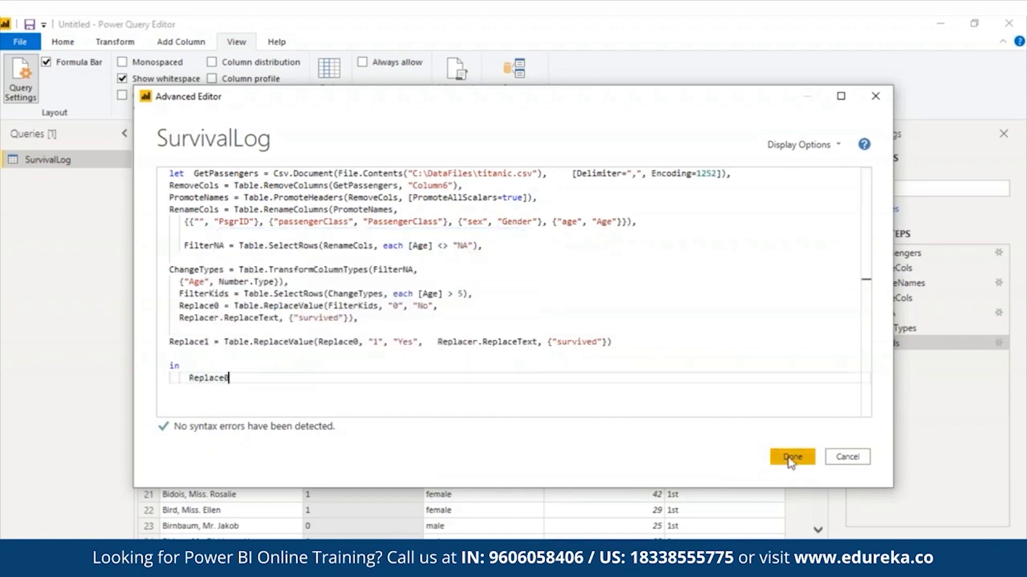
pyautogui.click(790, 459)
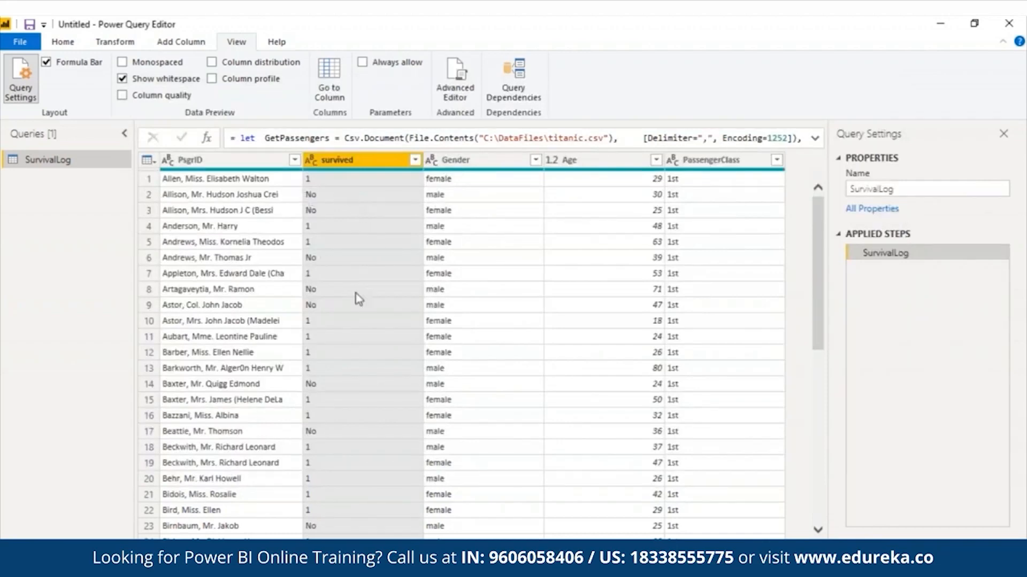
# Step: Switch the returned step from Replace0 to Replace1, so survived shows only Yes and No
pyautogui.click(469, 85)
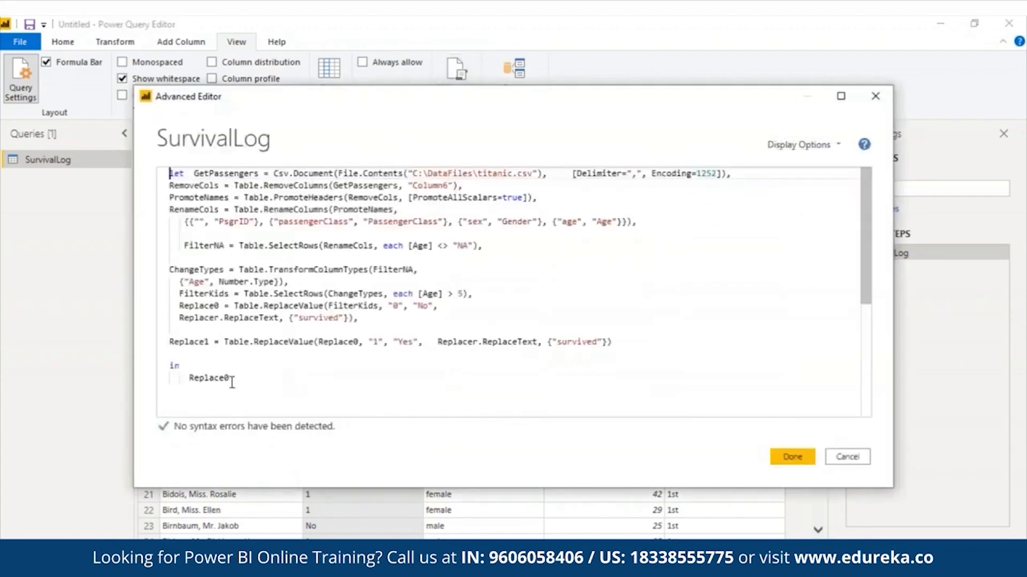
pyautogui.click(232, 380)
pyautogui.press('BackSpace')
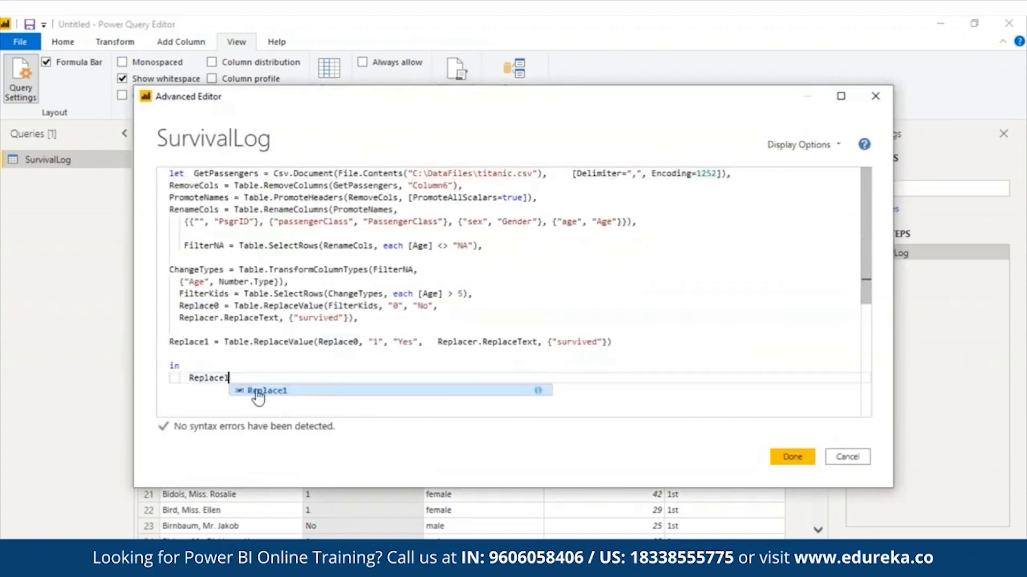
pyautogui.click(257, 392)
pyautogui.click(804, 460)
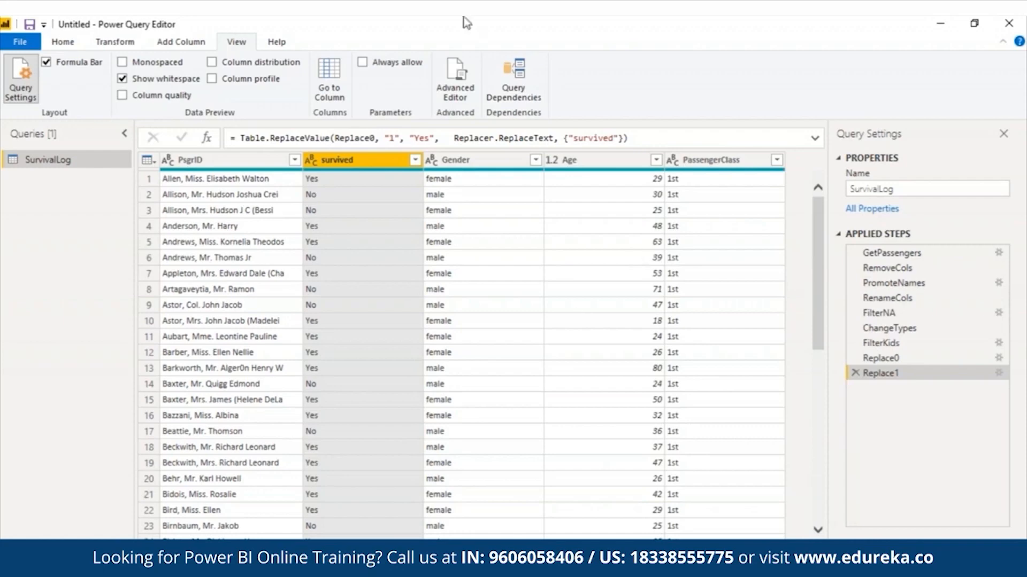
# Step: Add a ChangeCase step applying Text.Proper to Gender and return ChangeCase instead of Replace1
pyautogui.click(445, 91)
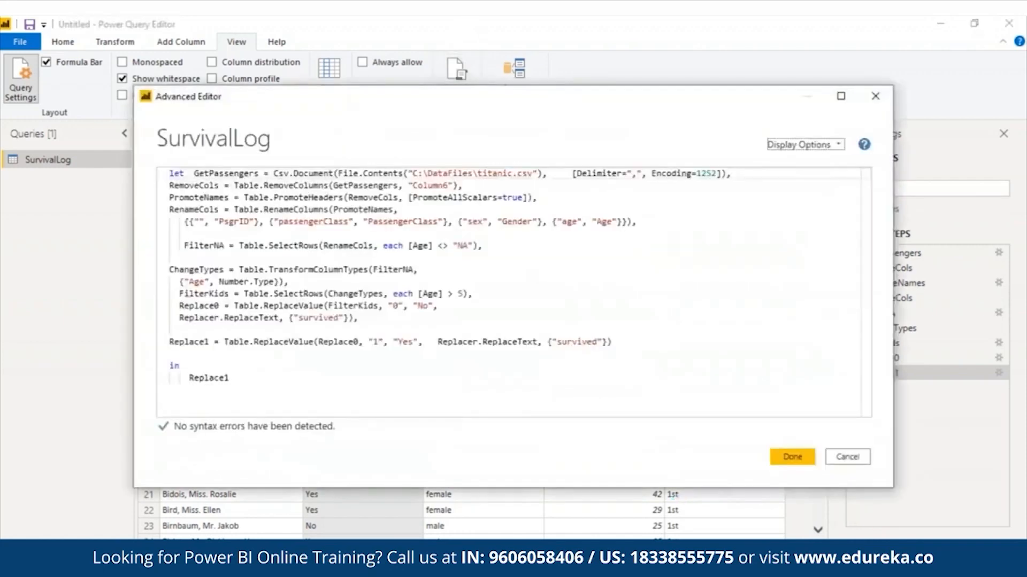
pyautogui.click(614, 342)
pyautogui.write(',')
pyautogui.press('Return')
pyautogui.write('ChangeCase = Table.TransformColumns(Replace1, {"Gender", Text.Proper})')
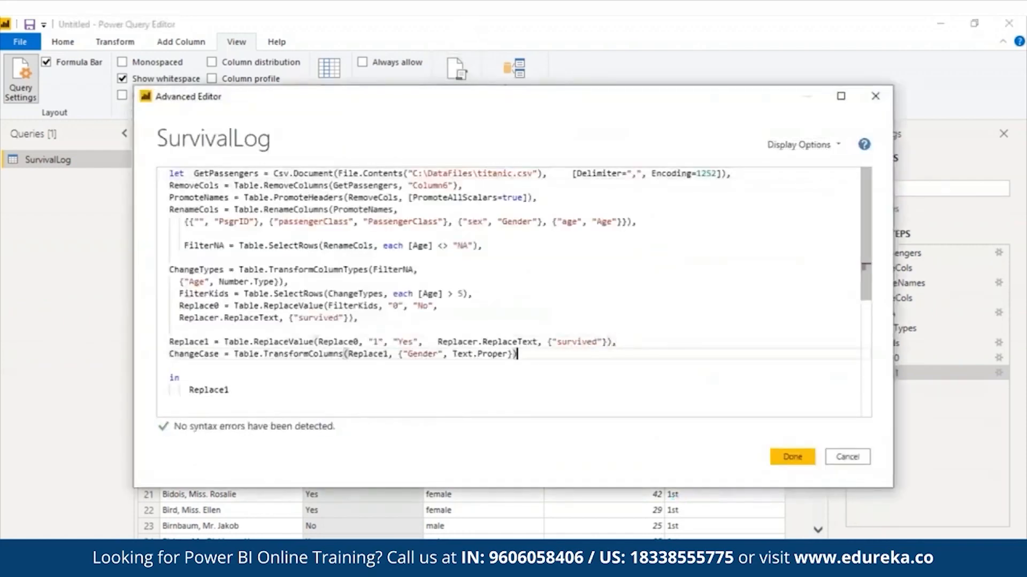
pyautogui.click(225, 390)
pyautogui.doubleClick(208, 390)
pyautogui.press('BackSpace')
pyautogui.write('ChangeCase')
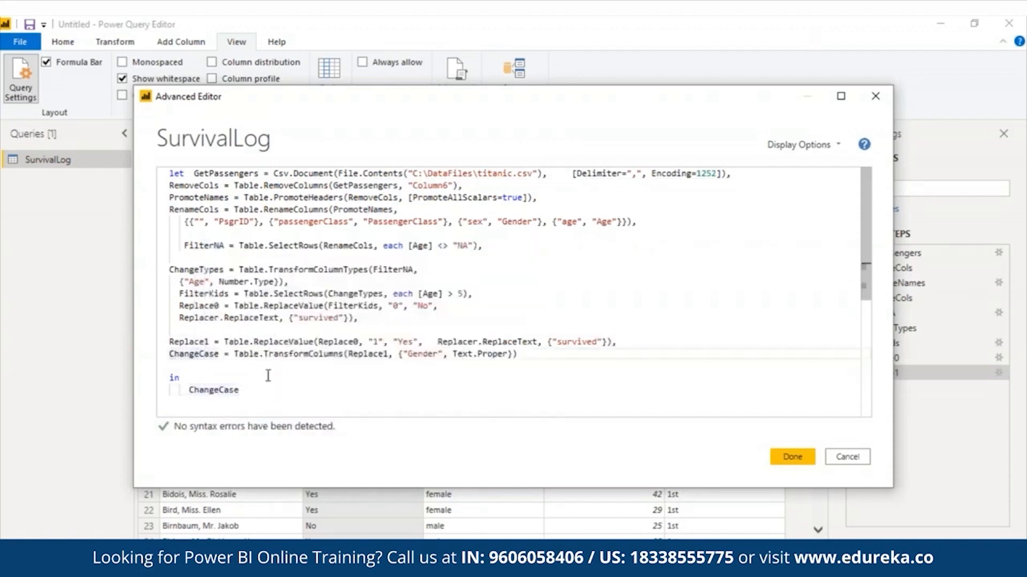
pyautogui.click(170, 355)
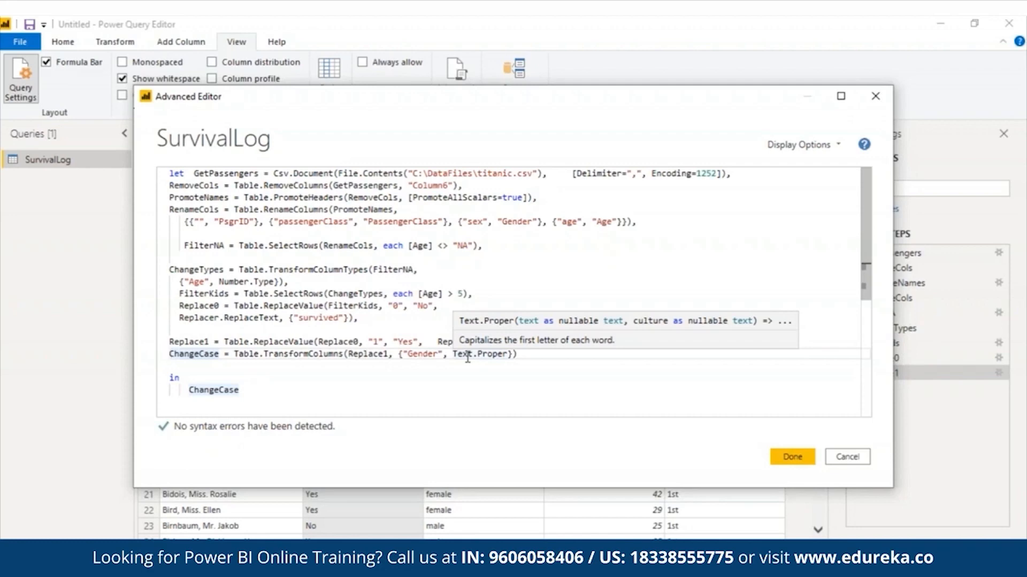
pyautogui.click(791, 457)
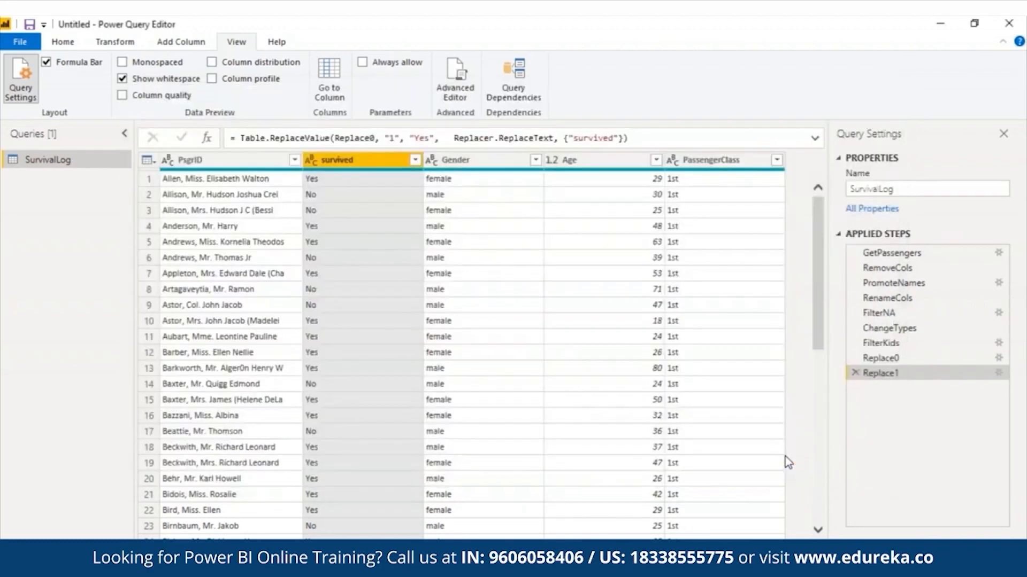
# Step: Preview the data at the ChangeCase, RenameCols and Replace0 steps, ending back on ChangeCase
pyautogui.click(465, 161)
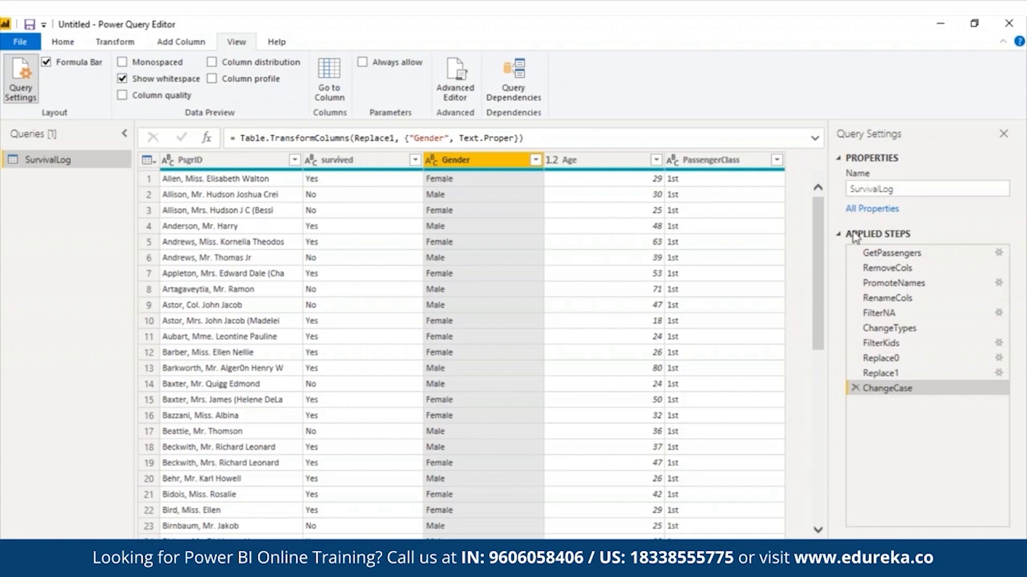
pyautogui.click(888, 298)
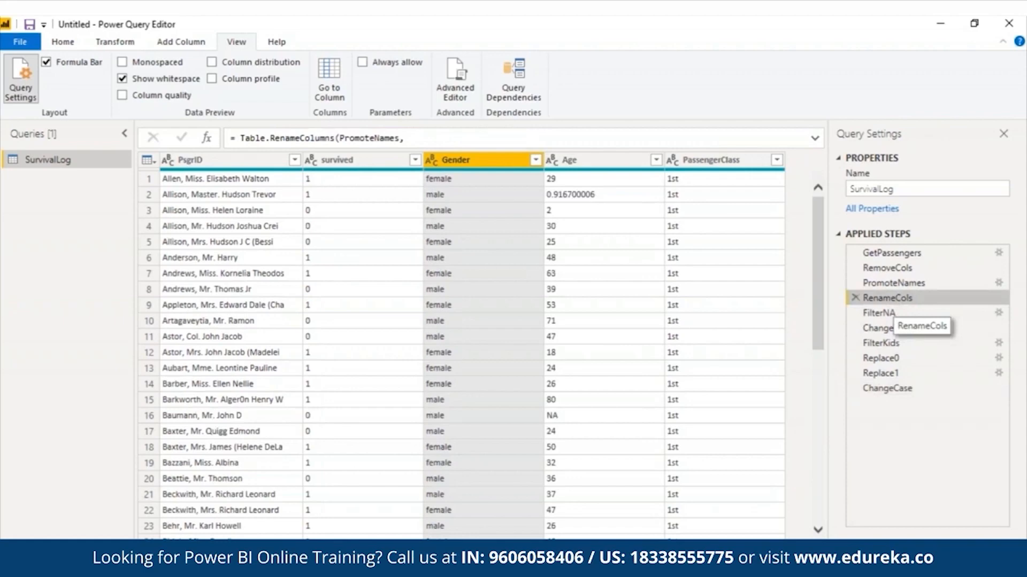
pyautogui.click(885, 357)
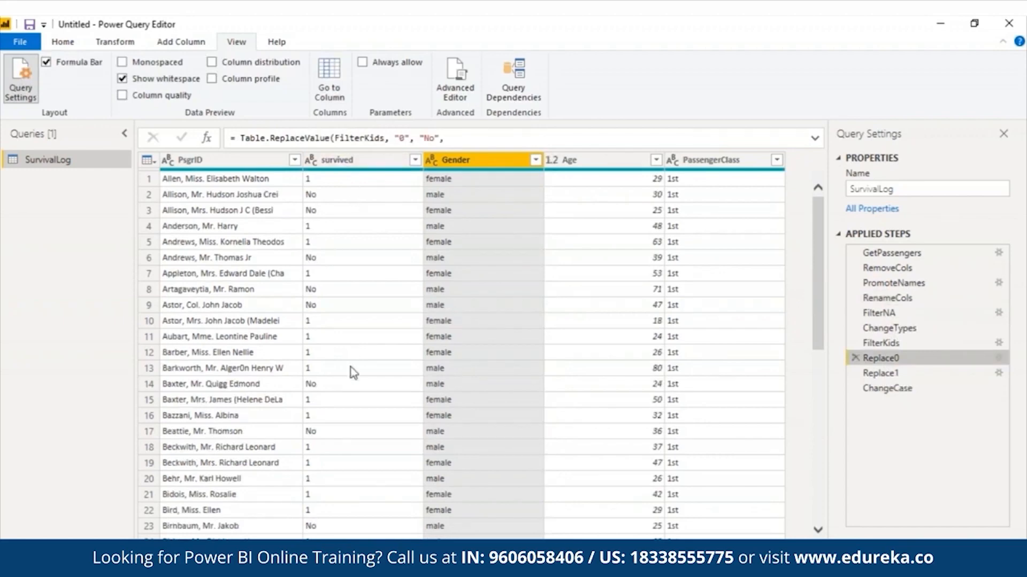
pyautogui.click(946, 389)
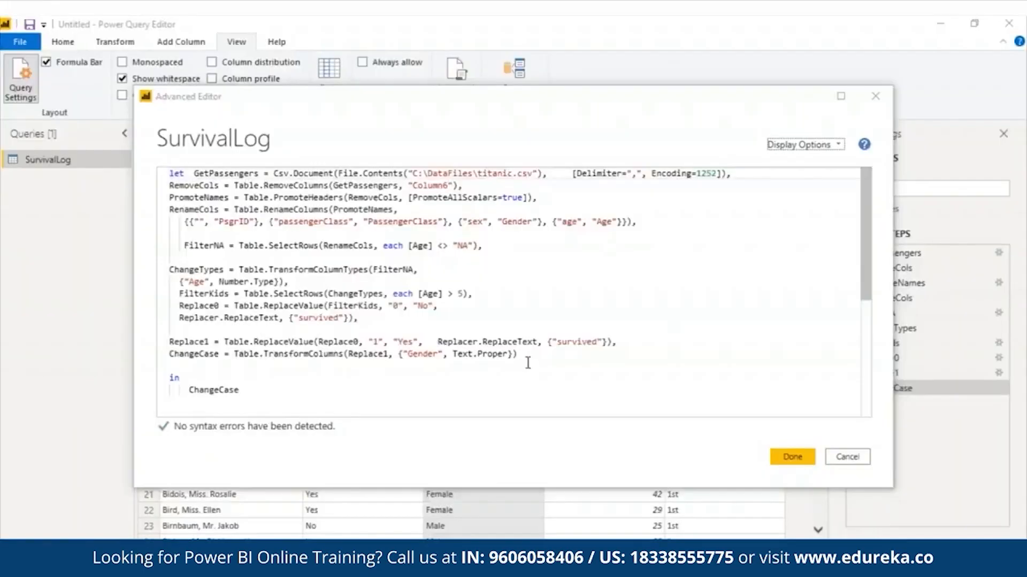
# Step: Paste the Female, AvgFemale, Male, AvgMale, AddCol and RoundDiff code block after ChangeCase
pyautogui.click(527, 363)
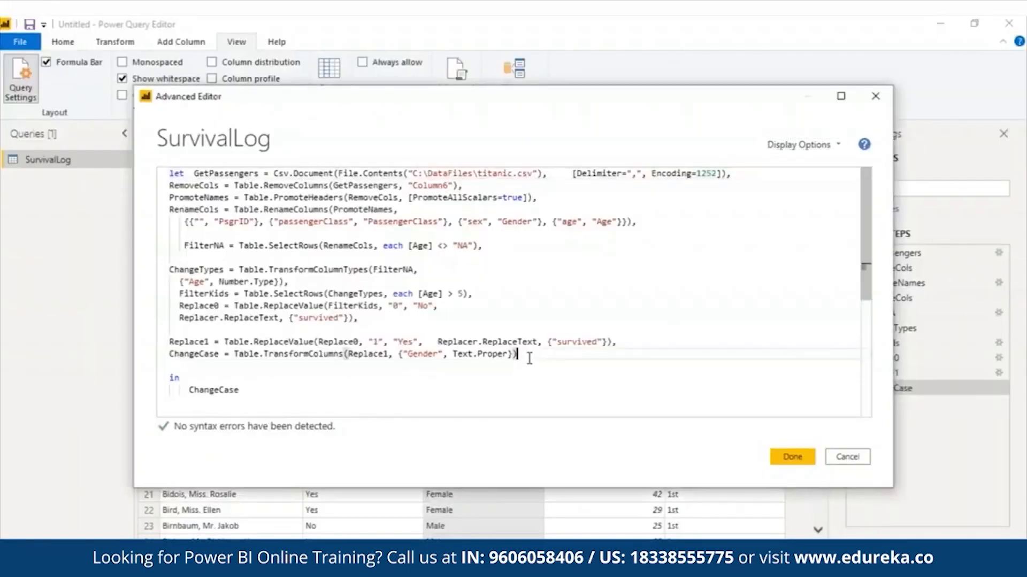
pyautogui.write(',')
pyautogui.press('Return')
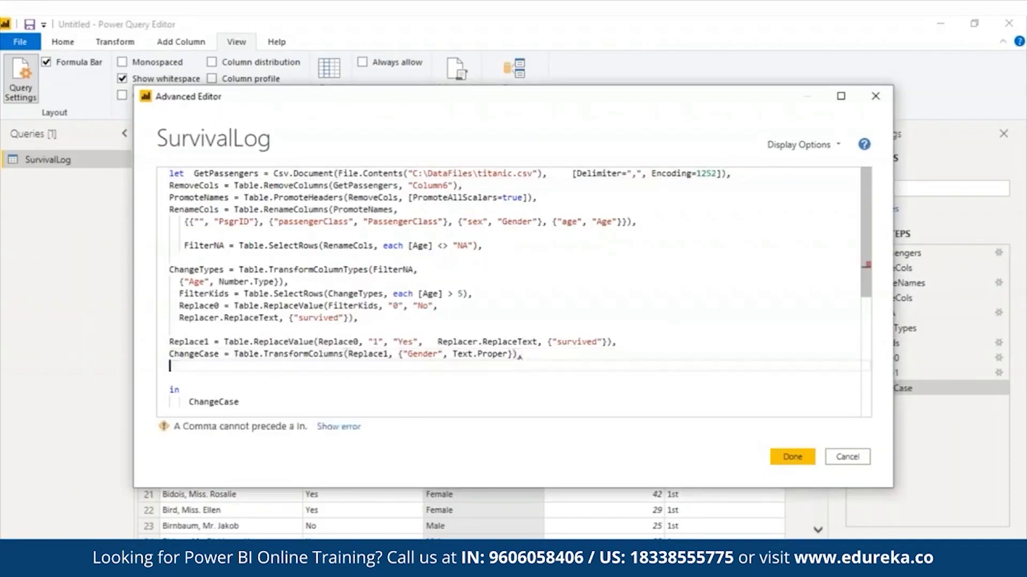
pyautogui.hotkey('ctrl', 'v')
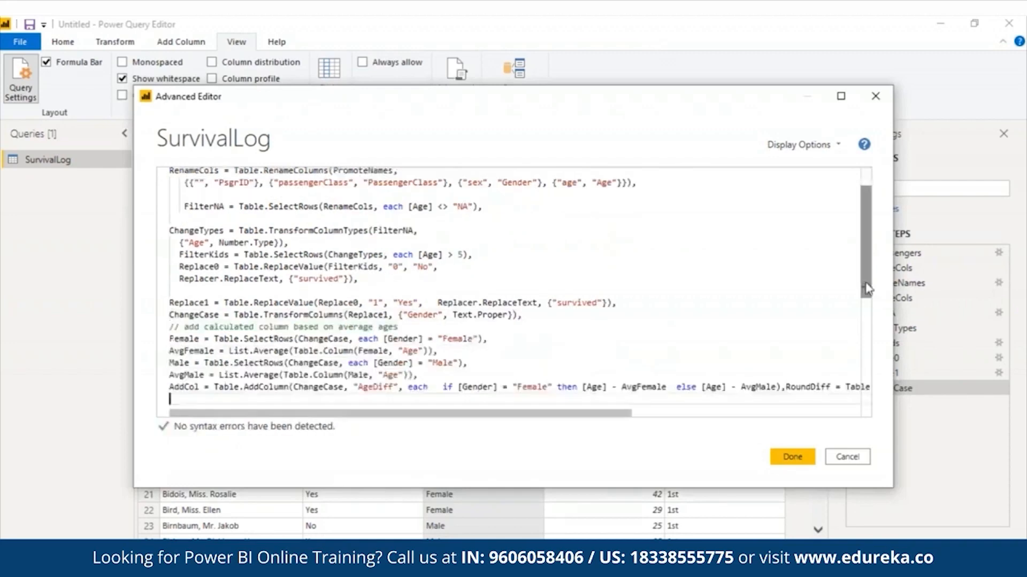
# Step: Move RoundDiff onto its own line and add a blank line before the comment
pyautogui.scroll(-3, 879, 317)
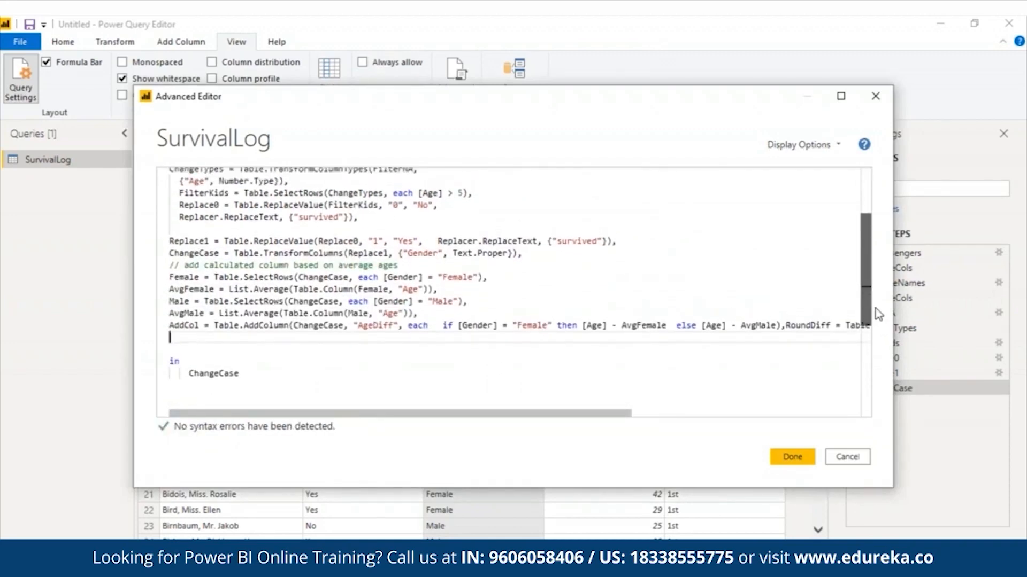
pyautogui.click(785, 326)
pyautogui.press('Return')
pyautogui.click(174, 347)
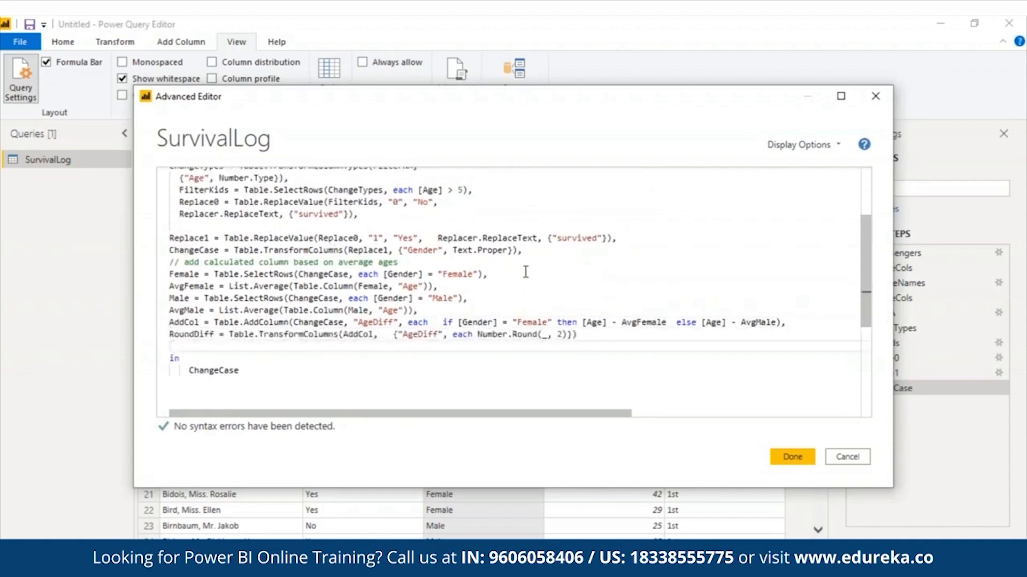
pyautogui.click(538, 250)
pyautogui.press('Return')
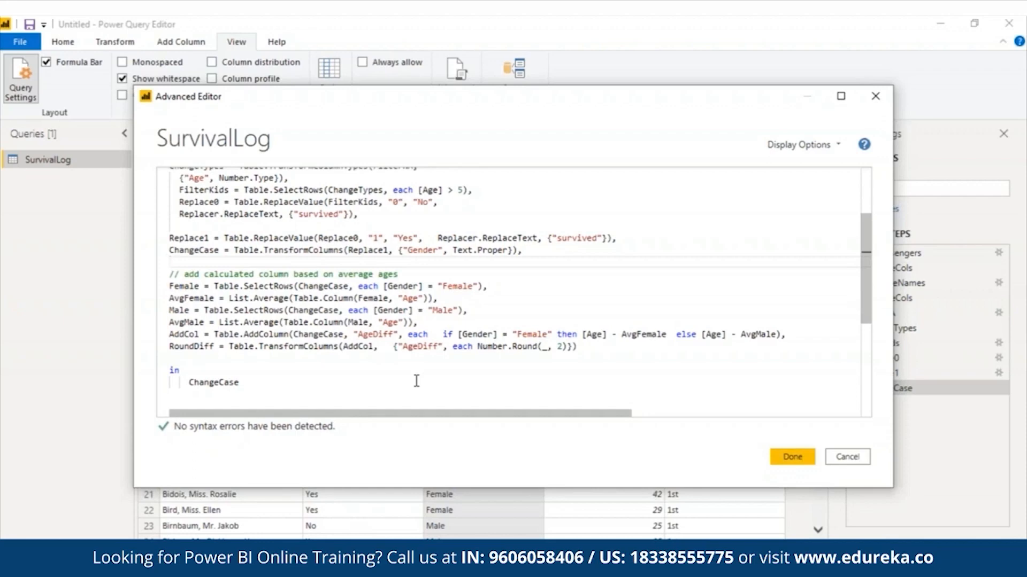
pyautogui.tripleClick(191, 274)
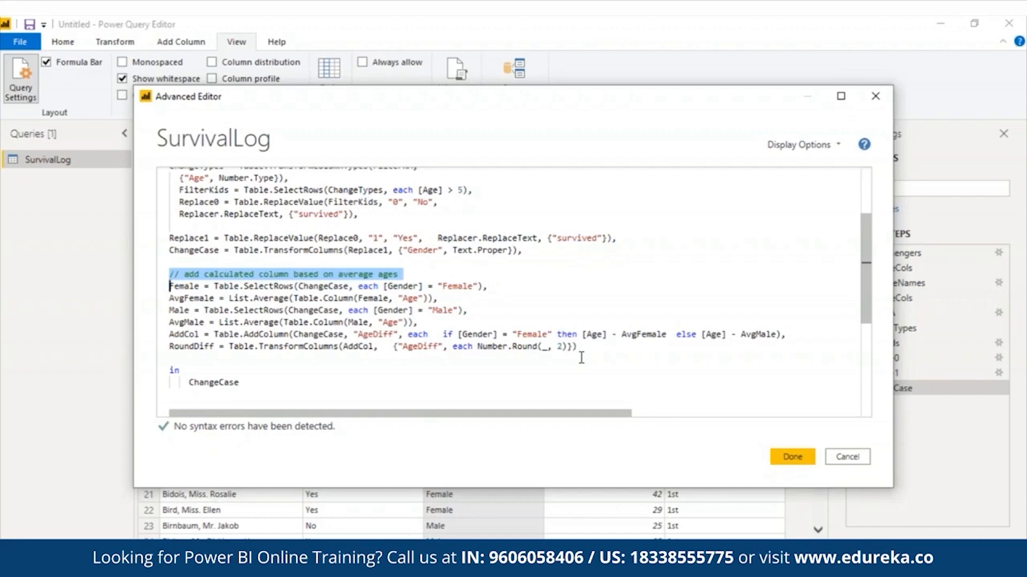
# Step: Replace ChangeCase with Female as the query output, so only female passengers are listed
pyautogui.press('Delete')
pyautogui.hotkey('ctrl', 'z')
pyautogui.moveTo(437, 299); pyautogui.dragTo(170, 287)
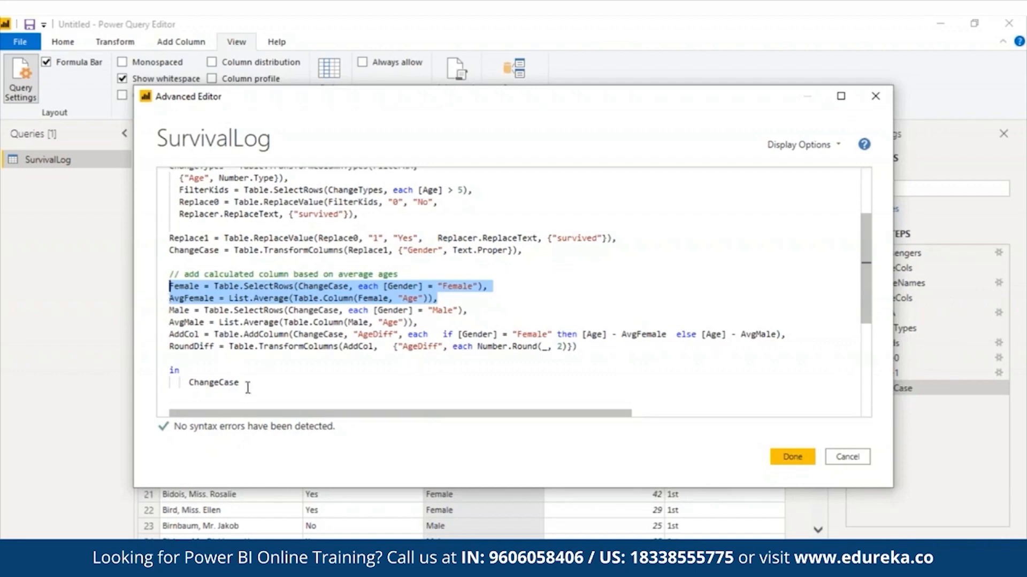
pyautogui.doubleClick(213, 383)
pyautogui.write('Female')
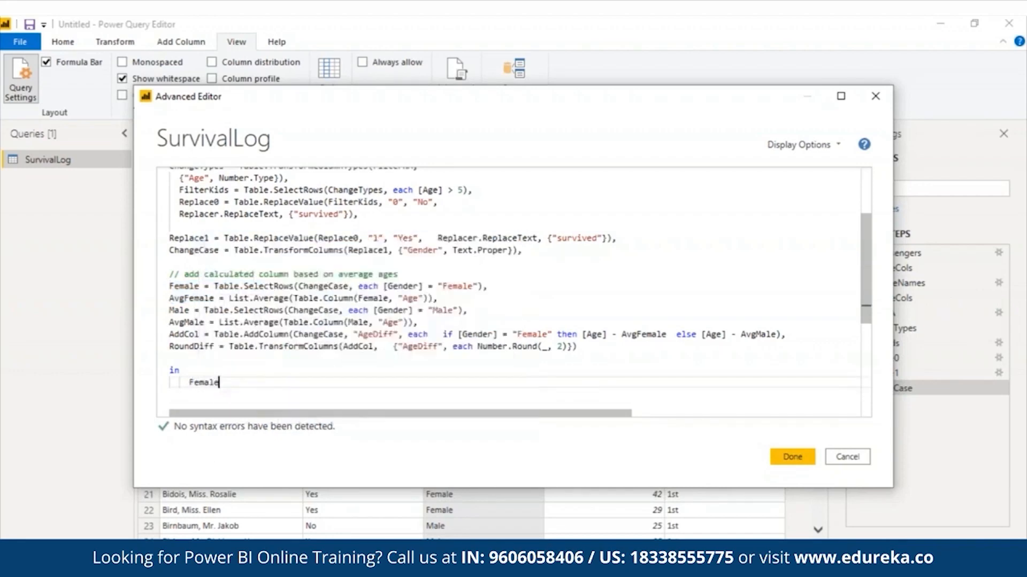
pyautogui.click(800, 459)
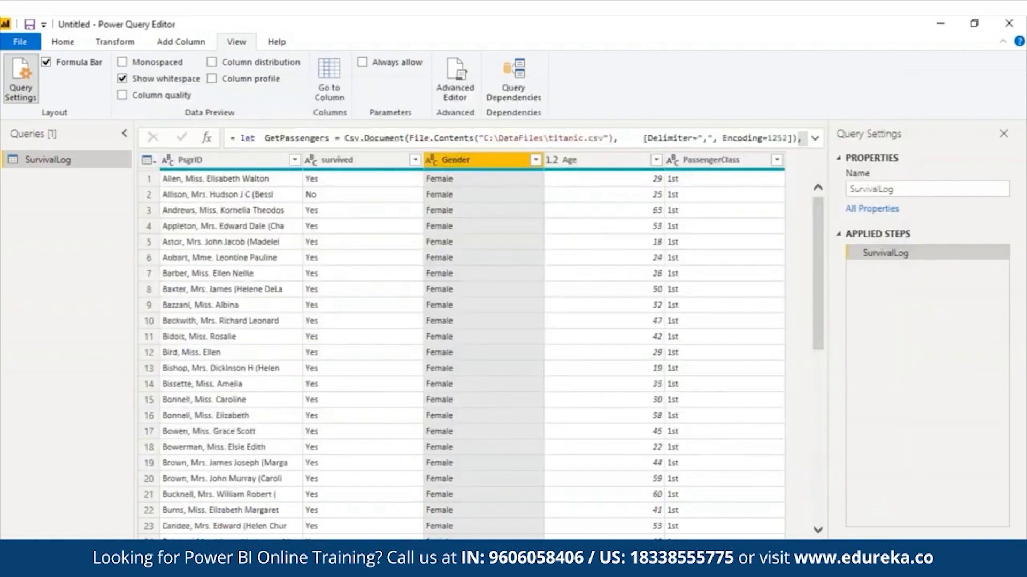
# Step: Change the returned step from Female to AvgFemale, giving an average female age of 30.72
pyautogui.click(455, 77)
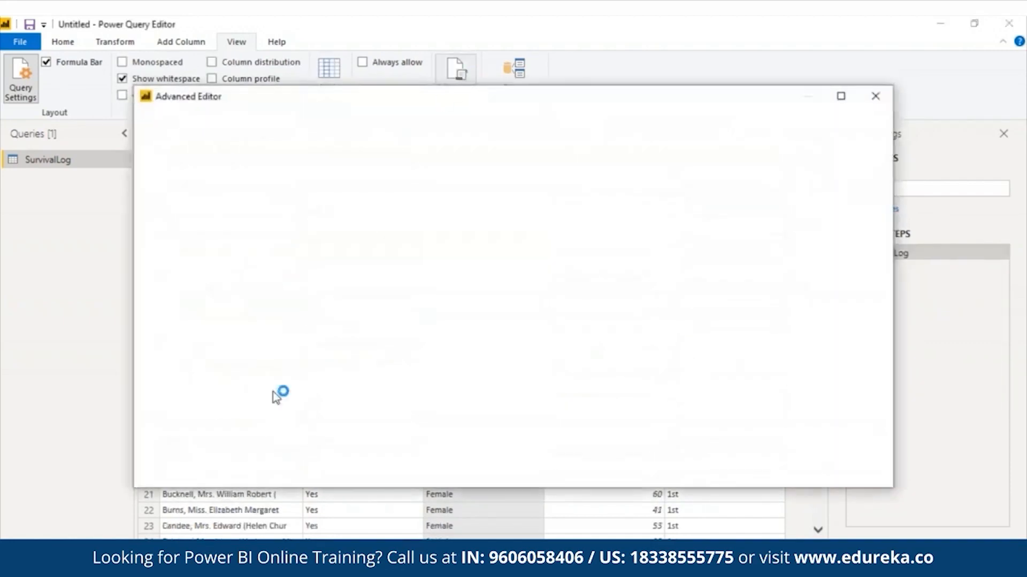
pyautogui.moveTo(875, 235); pyautogui.dragTo(875, 414)
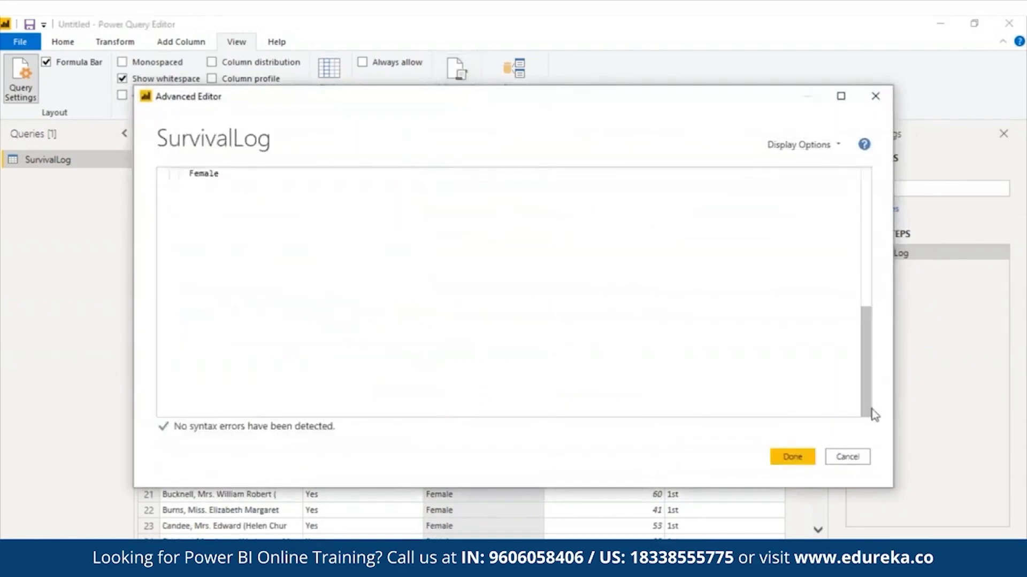
pyautogui.click(189, 178)
pyautogui.write('Avg')
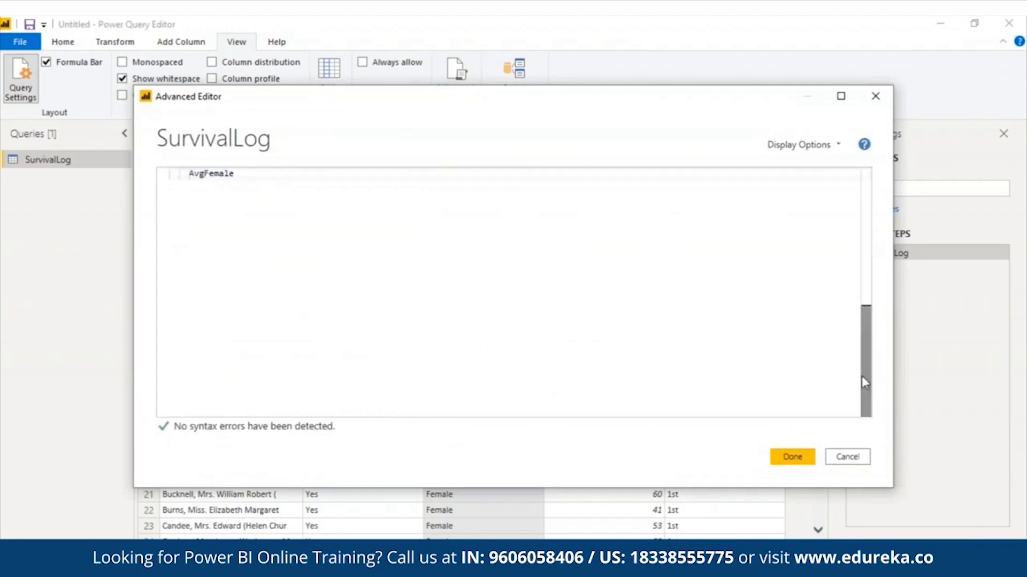
pyautogui.moveTo(862, 376); pyautogui.dragTo(862, 297)
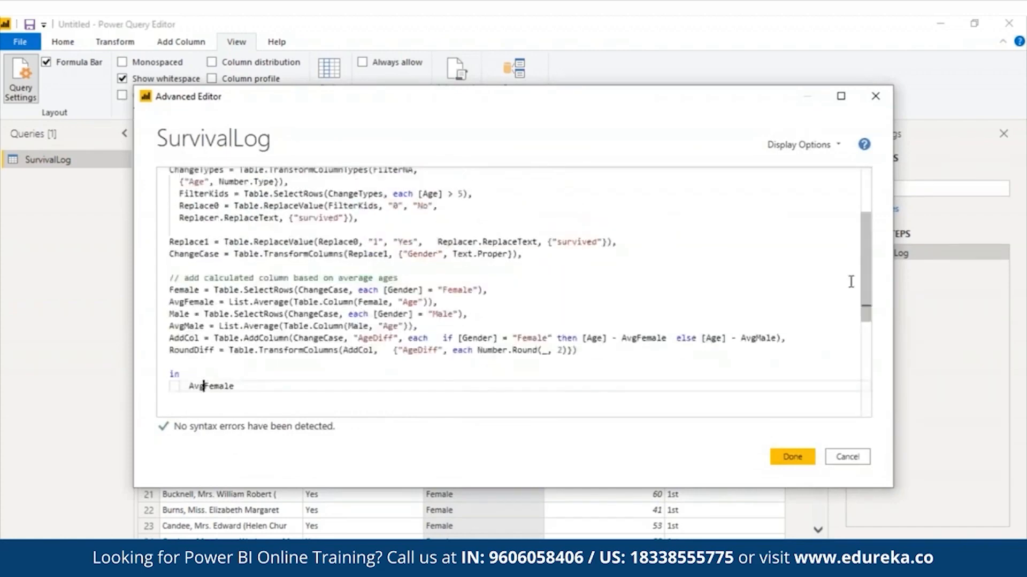
pyautogui.click(792, 457)
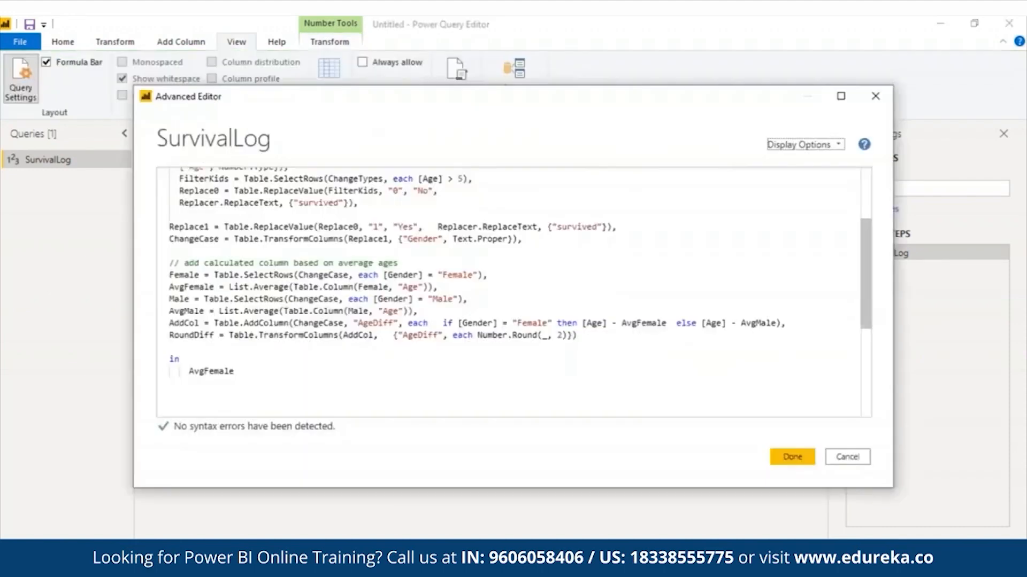
# Step: Highlight the Male, AvgMale and AddCol code lines to walk through them
pyautogui.moveTo(169, 300); pyautogui.dragTo(420, 314)
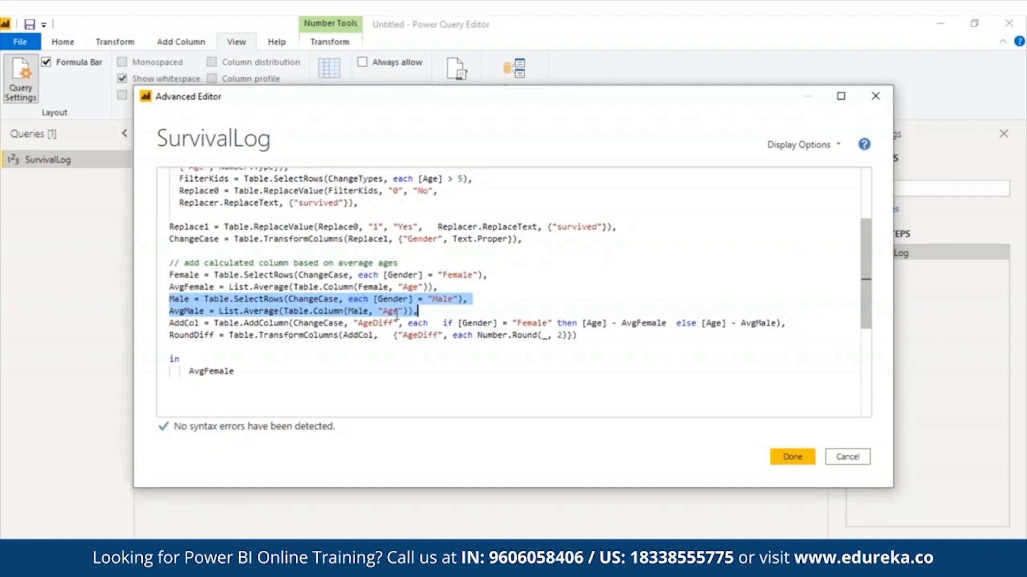
pyautogui.click(170, 324)
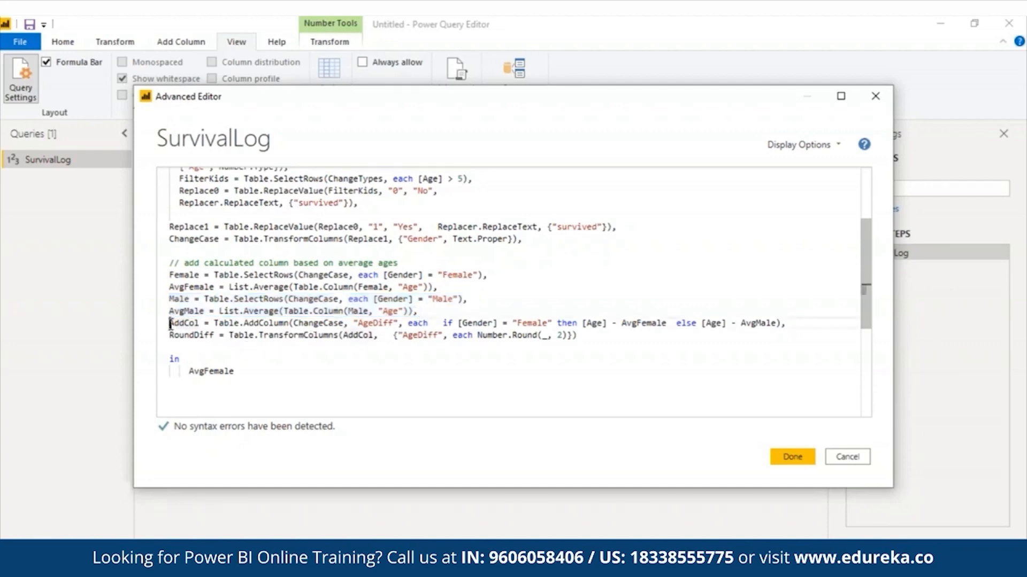
pyautogui.moveTo(171, 323); pyautogui.dragTo(796, 325)
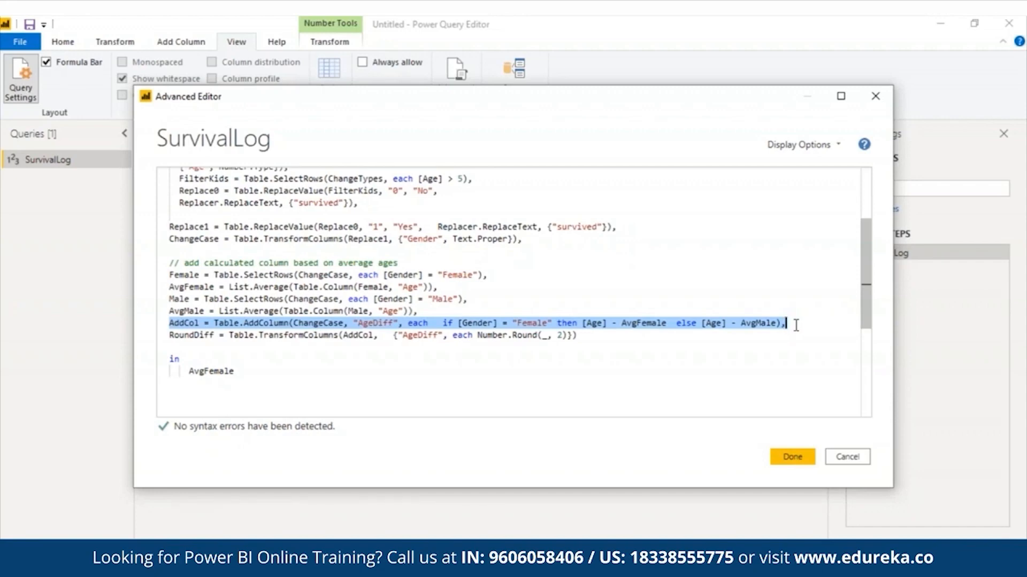
# Step: Return the Male step instead of AvgFemale to list only male passengers
pyautogui.click(244, 369)
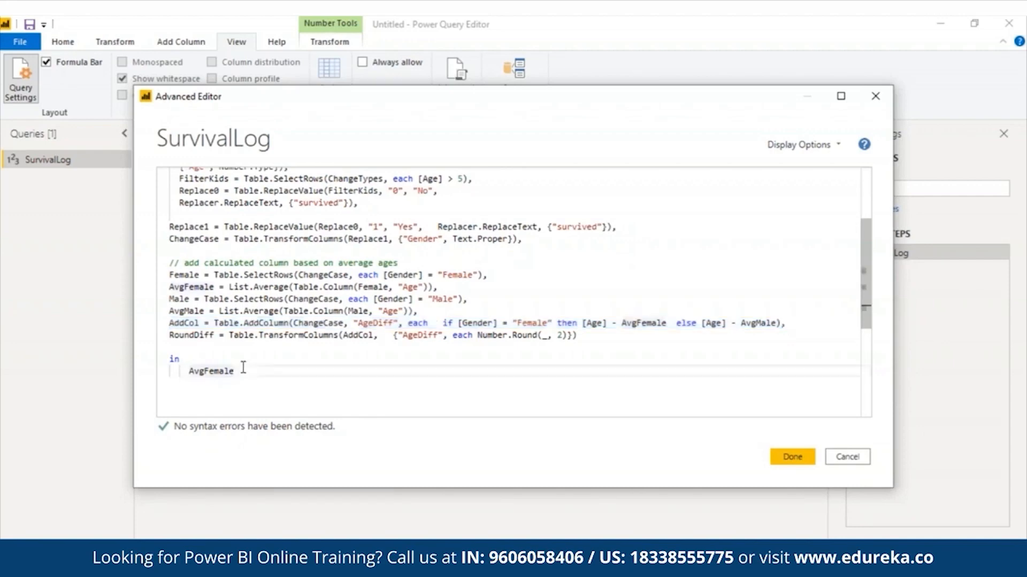
pyautogui.press('BackSpace')
pyautogui.press('BackSpace')
pyautogui.press('BackSpace')
pyautogui.press('BackSpace')
pyautogui.press('BackSpace')
pyautogui.press('BackSpace')
pyautogui.press('BackSpace')
pyautogui.press('BackSpace')
pyautogui.press('BackSpace')
pyautogui.write('Male')
pyautogui.click(792, 457)
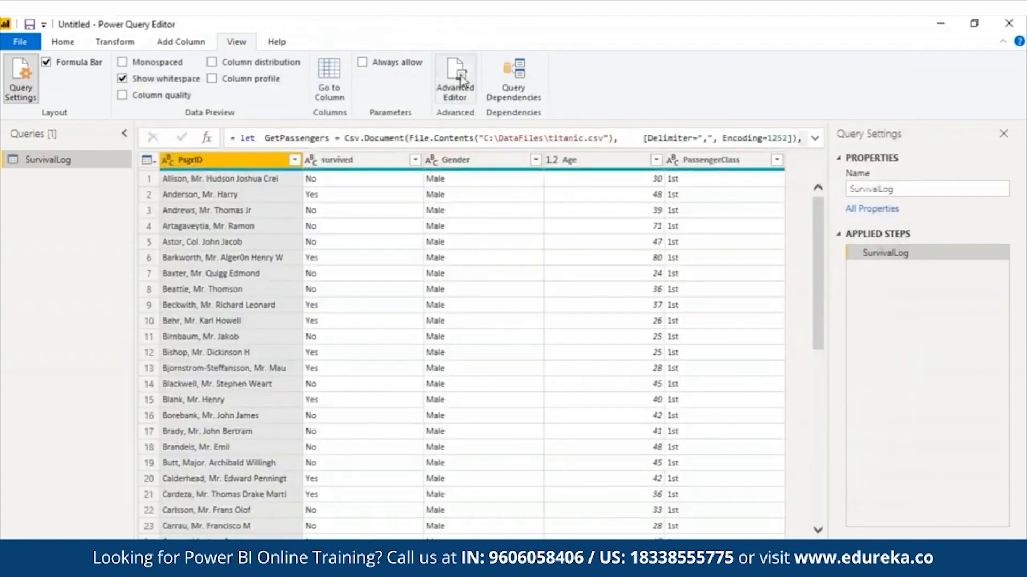
# Step: Change the returned step from Male to AvgMale, showing an average age of 31.853174603174605
pyautogui.click(455, 81)
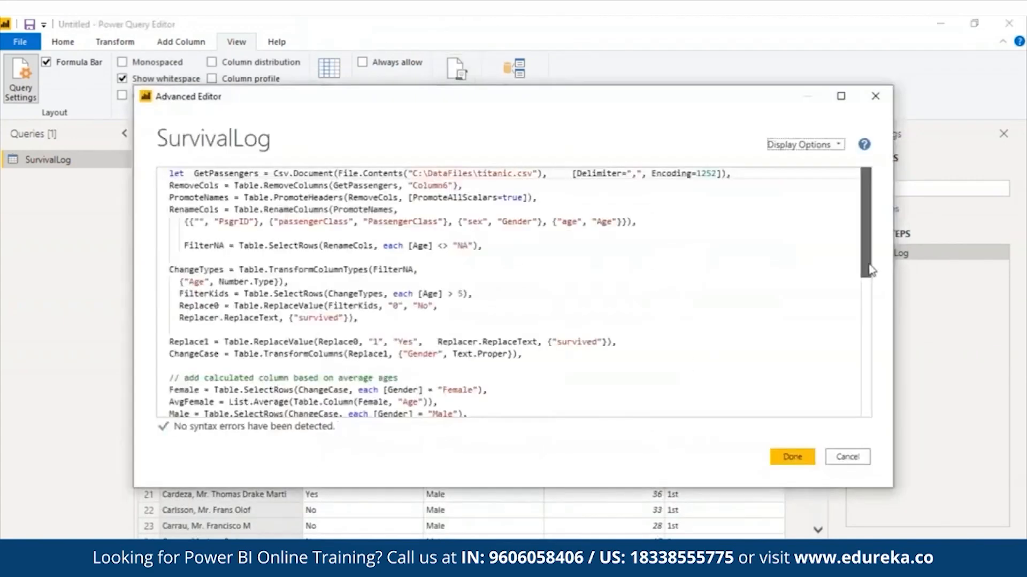
pyautogui.moveTo(865, 214); pyautogui.dragTo(865, 302)
pyautogui.click(191, 289)
pyautogui.write('AvgMale')
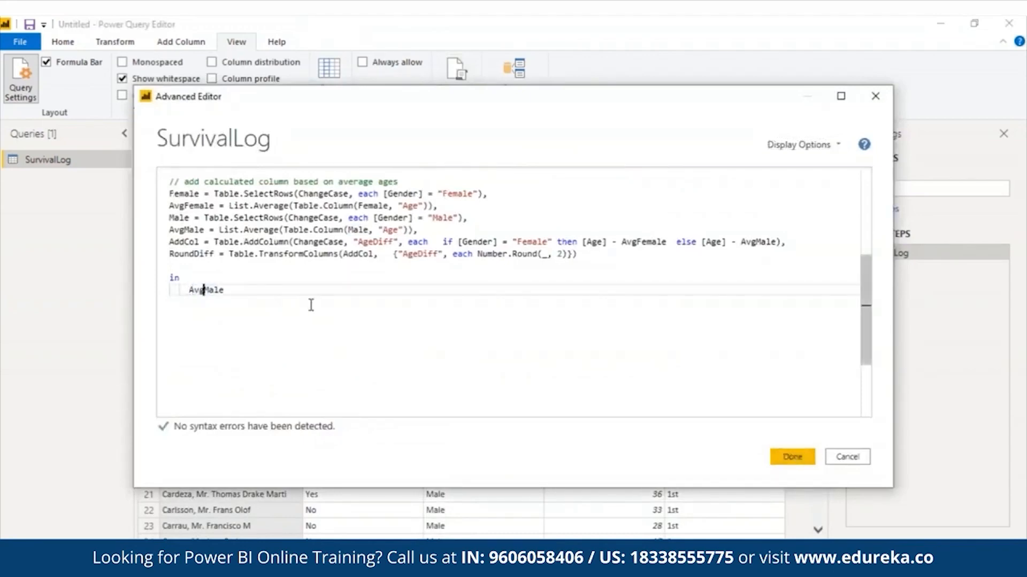
pyautogui.click(272, 283)
pyautogui.click(231, 291)
pyautogui.press('BackSpace')
pyautogui.press('BackSpace')
pyautogui.press('BackSpace')
pyautogui.press('BackSpace')
pyautogui.write('Male')
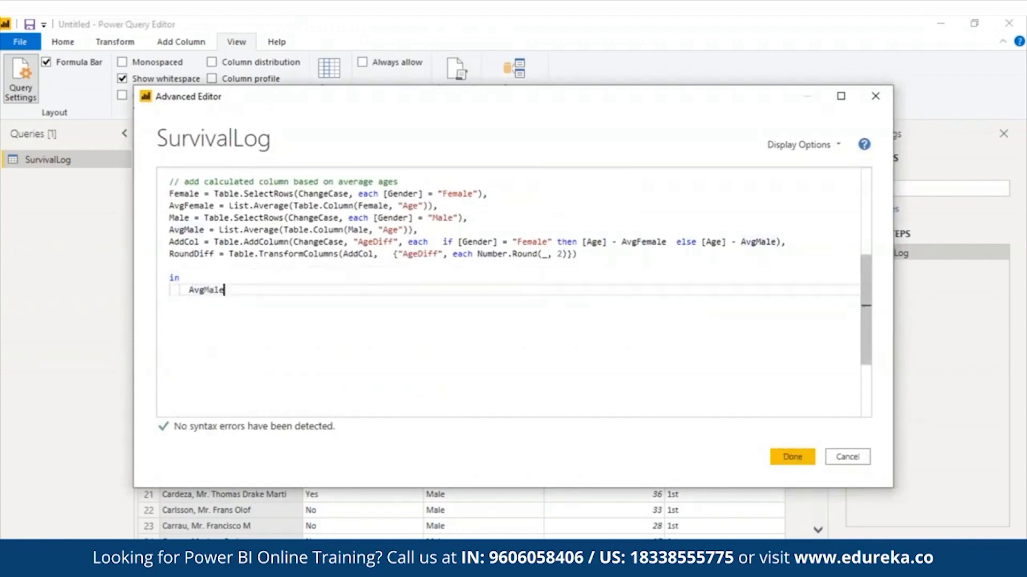
pyautogui.click(789, 453)
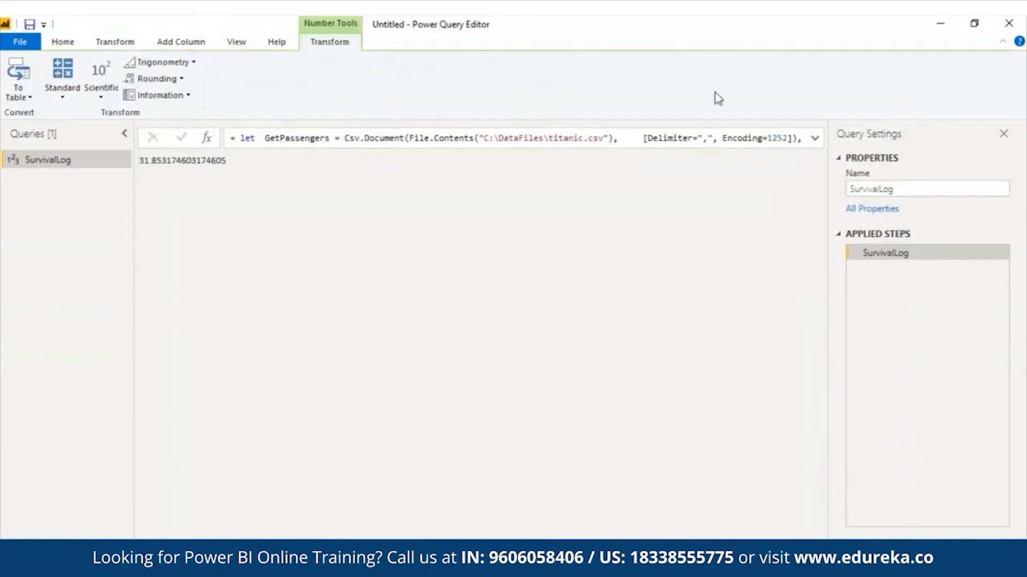
# Step: Reopen the SurvivalLog M code from the View ribbon and close it again unchanged
pyautogui.click(236, 42)
pyautogui.click(456, 81)
pyautogui.click(791, 457)
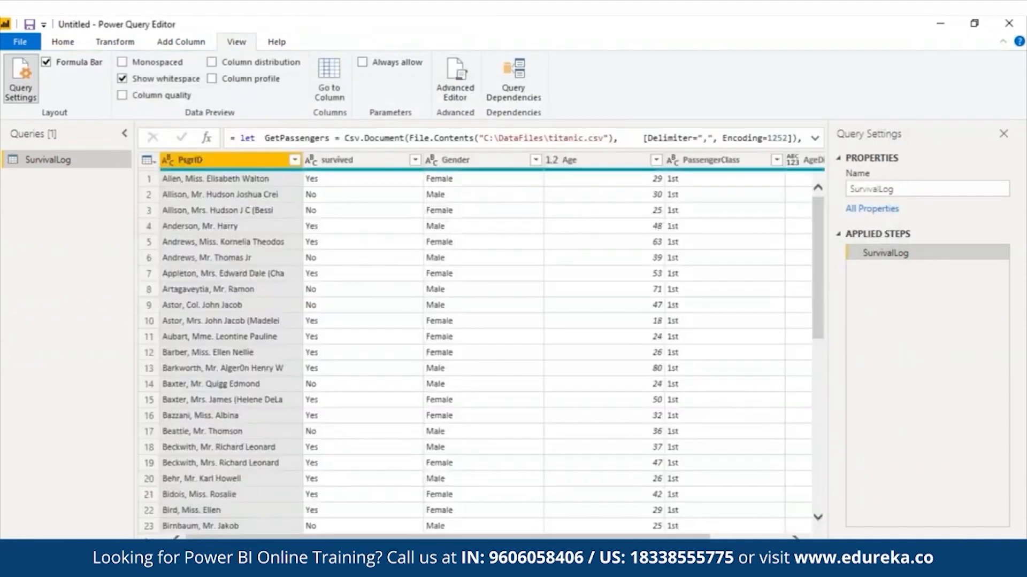
# Step: Check unrounded AgeDiff values like 11.27777778 in the preview, then reopen the SurvivalLog code
pyautogui.moveTo(663, 537); pyautogui.dragTo(813, 512)
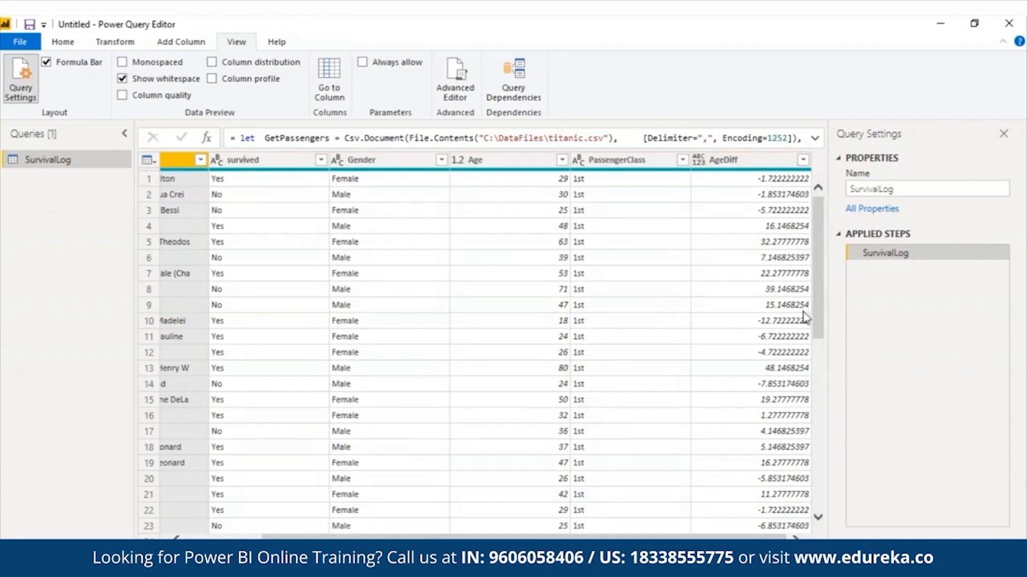
pyautogui.click(455, 74)
pyautogui.moveTo(866, 252); pyautogui.dragTo(866, 270)
pyautogui.moveTo(866, 270); pyautogui.dragTo(866, 335)
pyautogui.moveTo(169, 249); pyautogui.dragTo(170, 261)
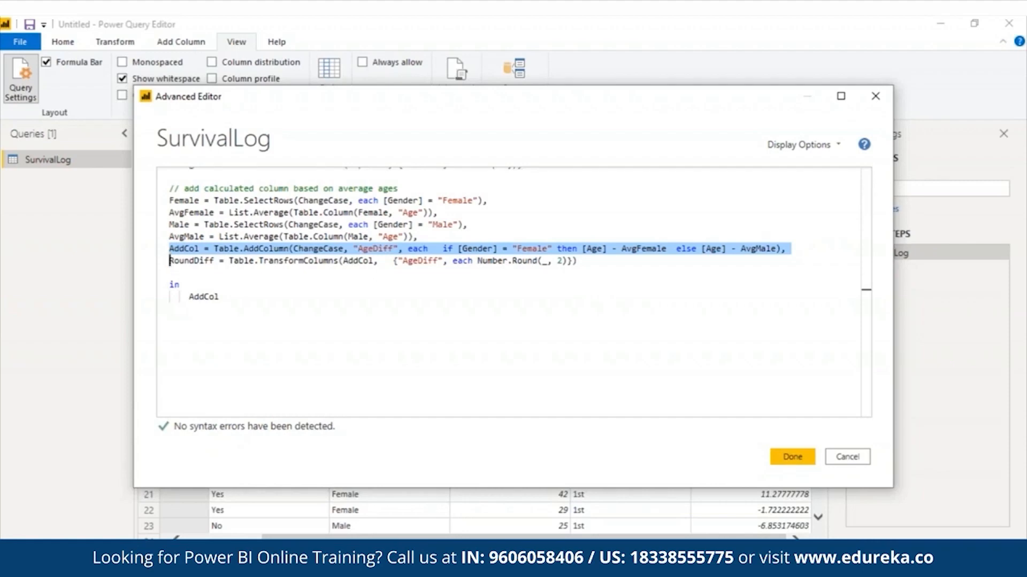
# Step: In Advanced Editor, replace the returned step AddCol after 'in' with RoundDiff
pyautogui.tripleClick(420, 261)
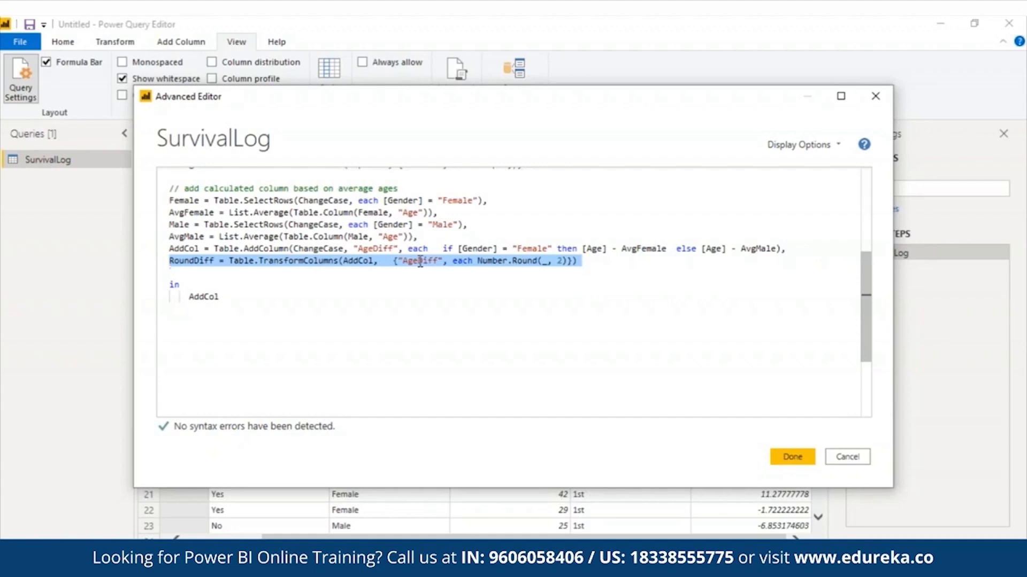
pyautogui.moveTo(220, 296); pyautogui.dragTo(187, 297)
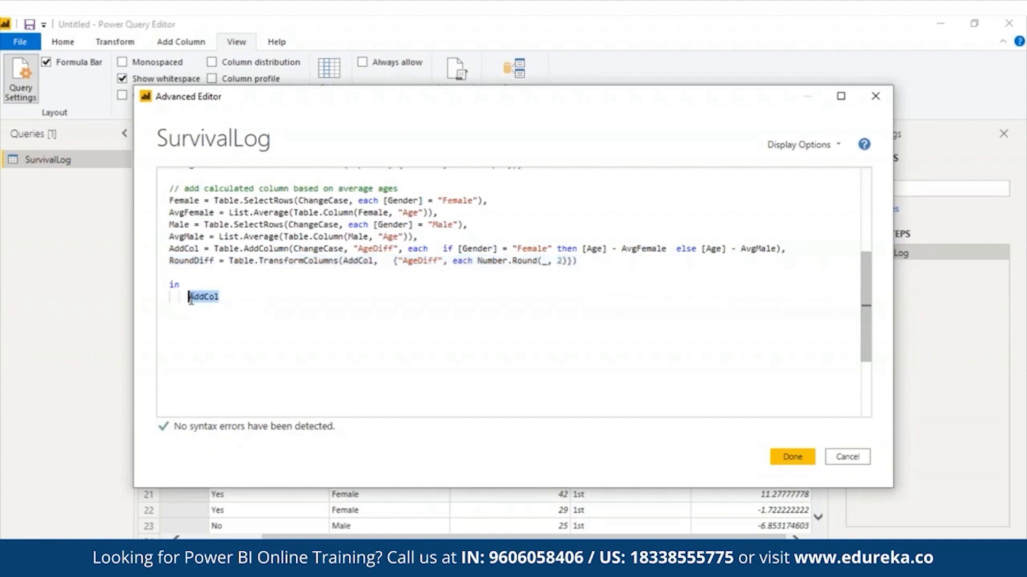
pyautogui.press('BackSpace')
pyautogui.write('Round')
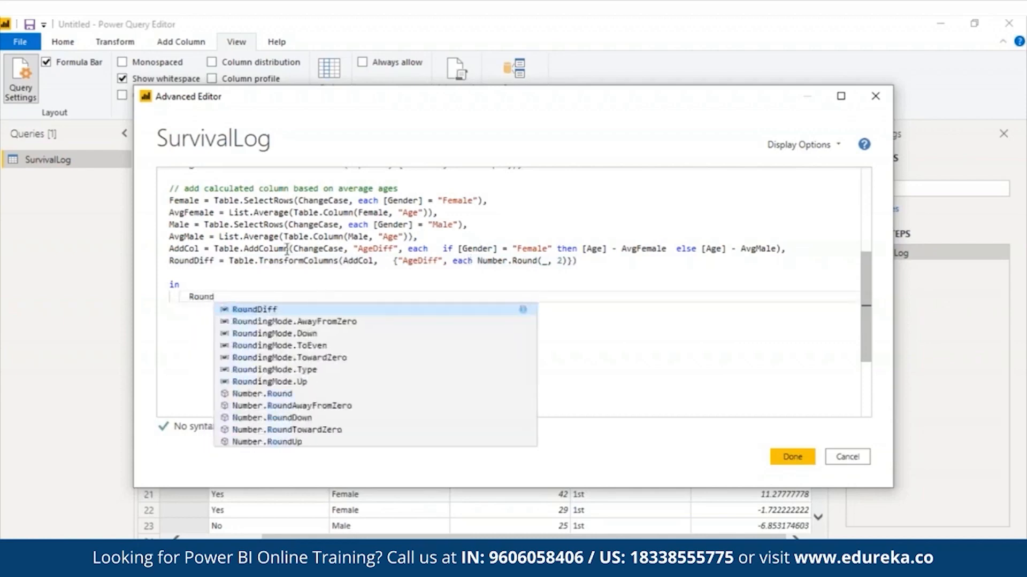
pyautogui.click(275, 310)
# Step: Maximize the editor to review all query steps, then apply the code with Done
pyautogui.scroll(3, 860, 273)
pyautogui.scroll(3, 860, 274)
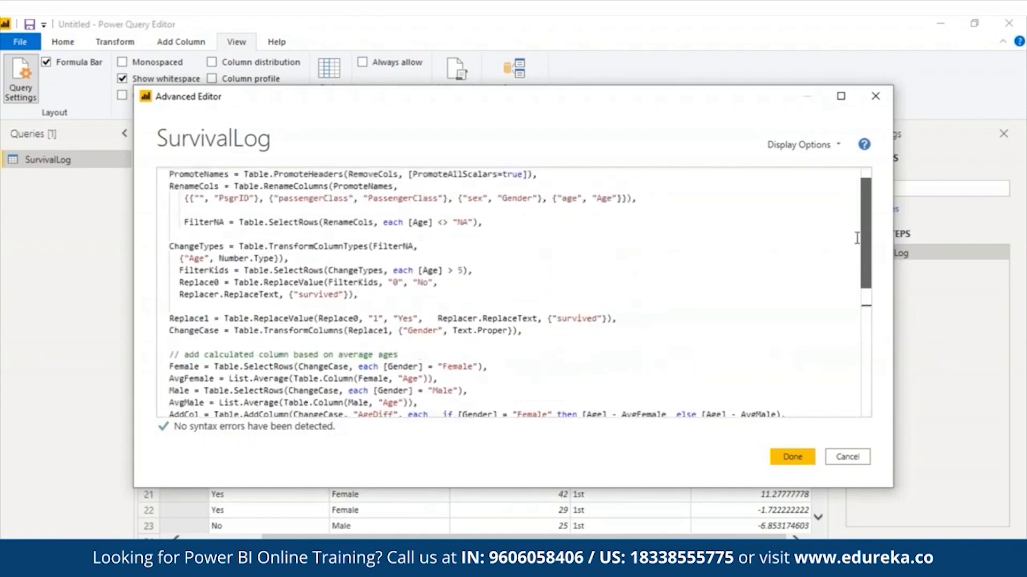
pyautogui.moveTo(862, 235); pyautogui.dragTo(862, 274)
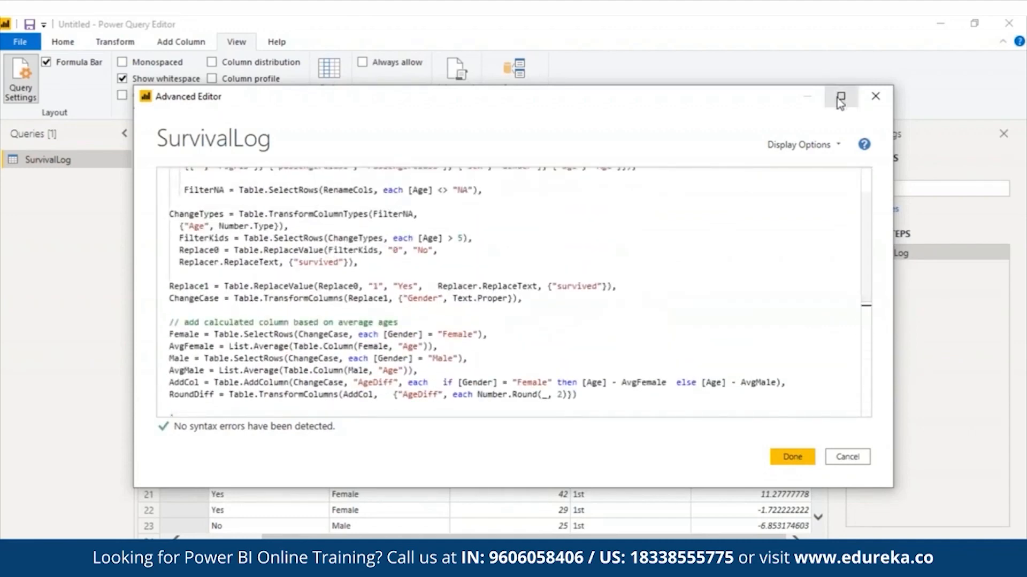
pyautogui.click(841, 96)
pyautogui.moveTo(1005, 306); pyautogui.dragTo(988, 219)
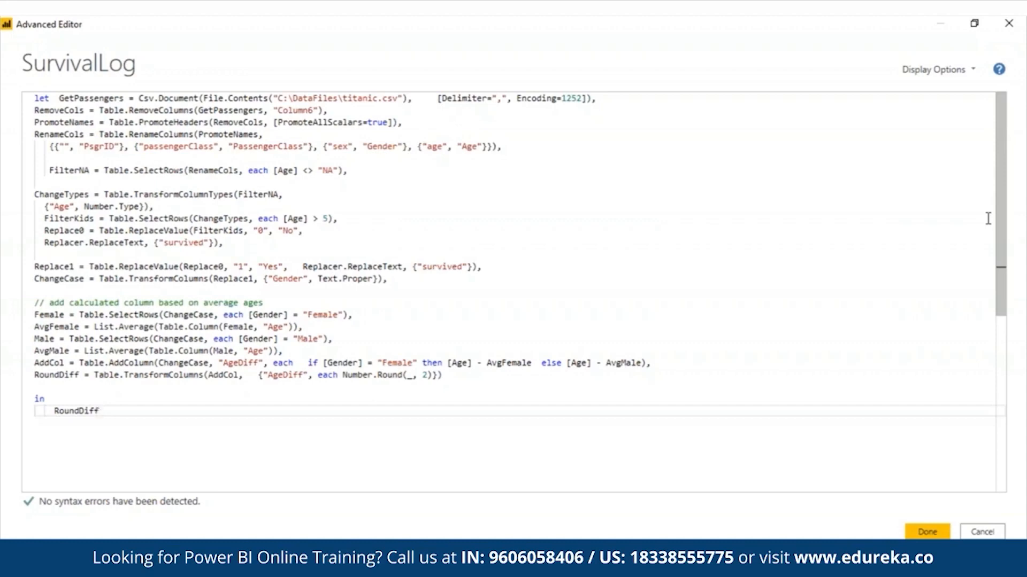
pyautogui.click(927, 531)
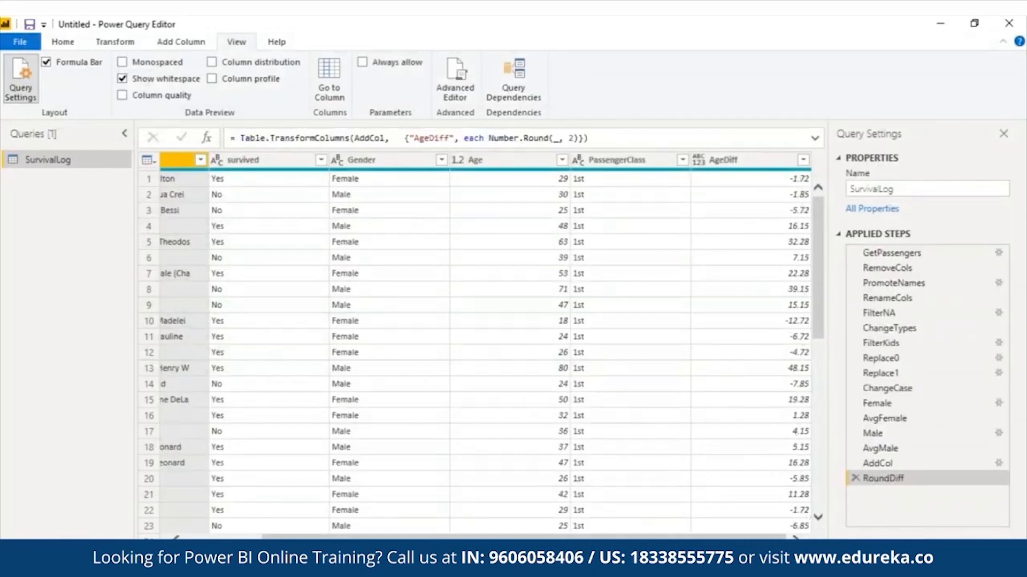
pyautogui.moveTo(743, 537)
pyautogui.mouseDown()
pyautogui.moveTo(667, 538)
pyautogui.moveTo(743, 538)
pyautogui.mouseUp()
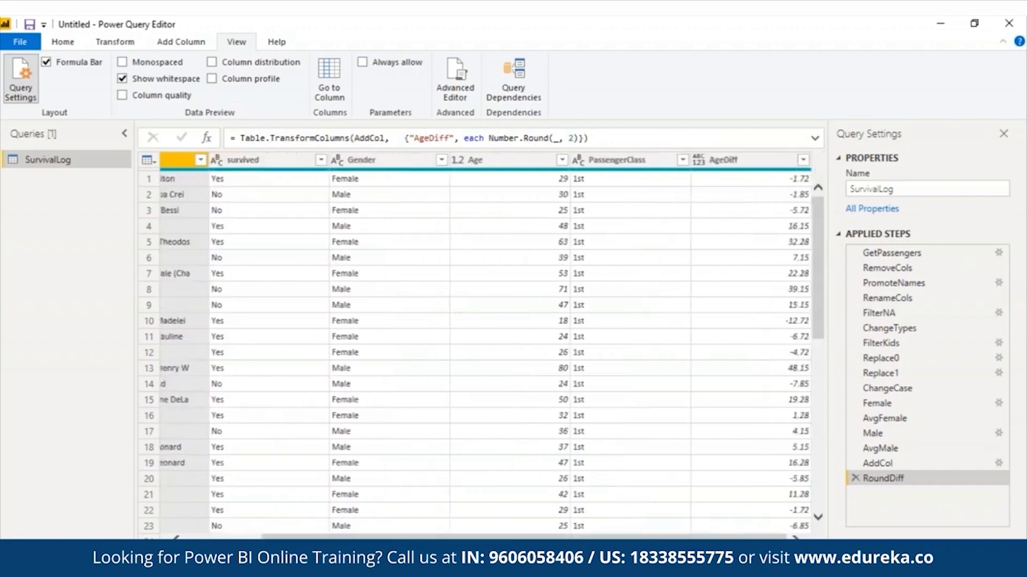
pyautogui.click(902, 447)
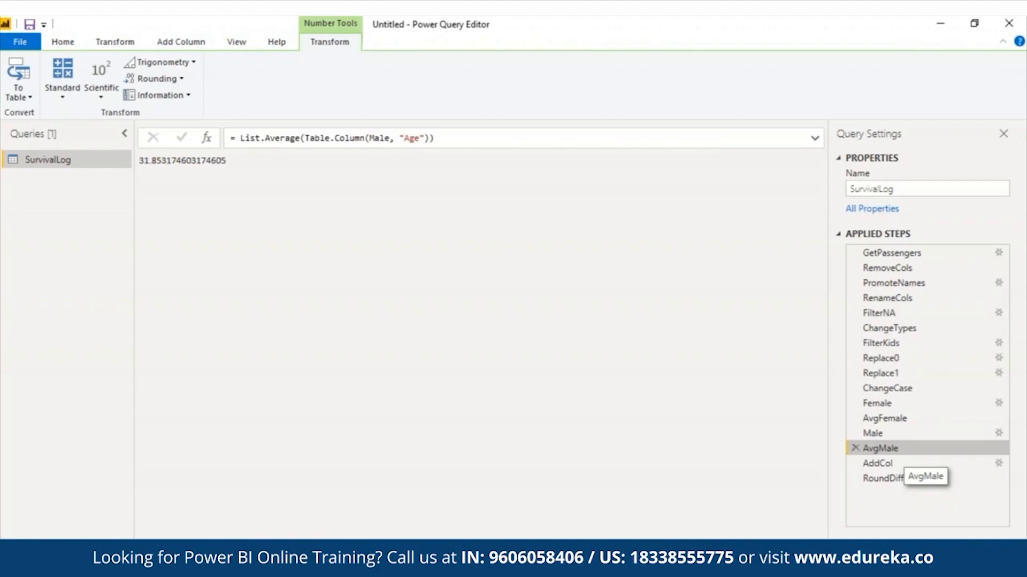
pyautogui.click(903, 480)
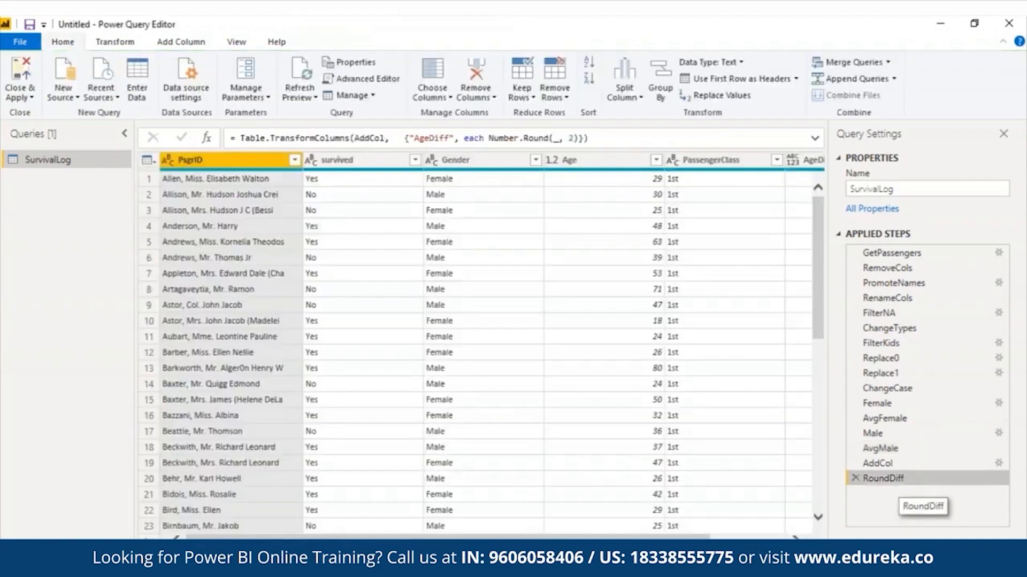